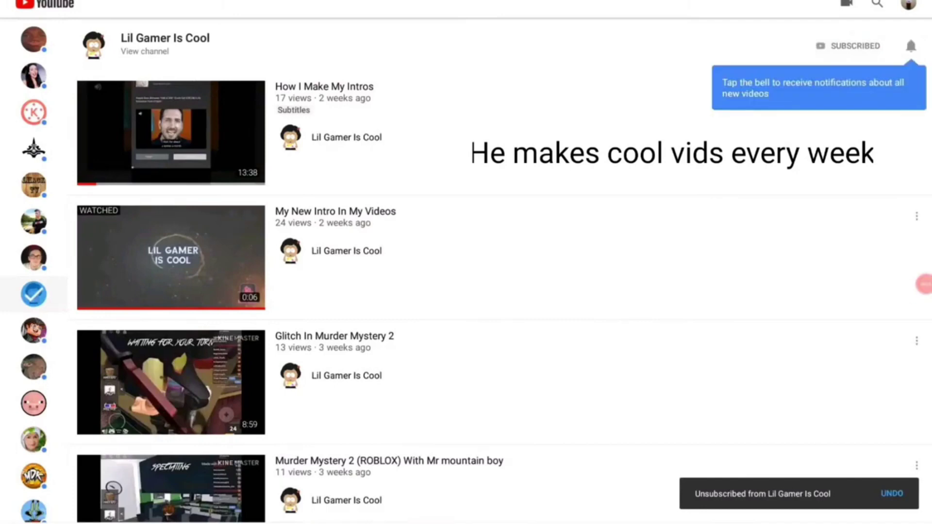
{"action": "left_click", "coordinate": [910, 45]}
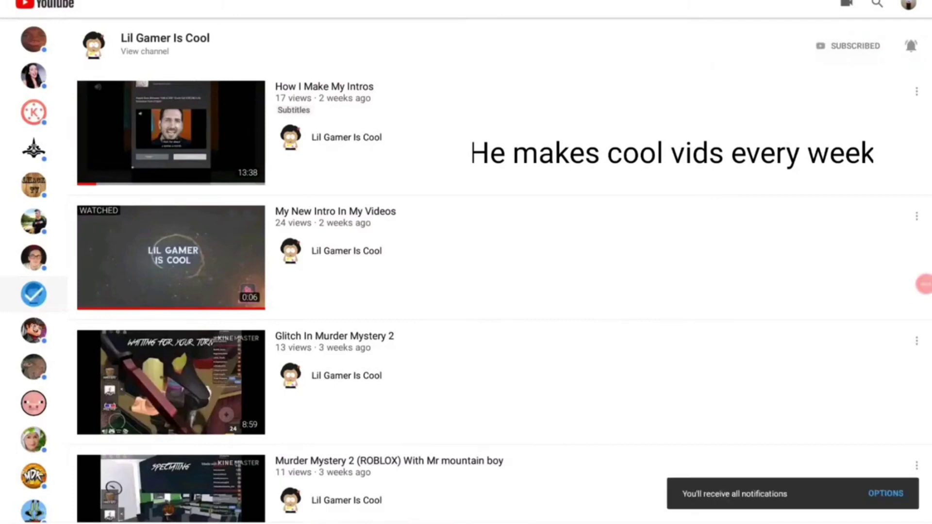